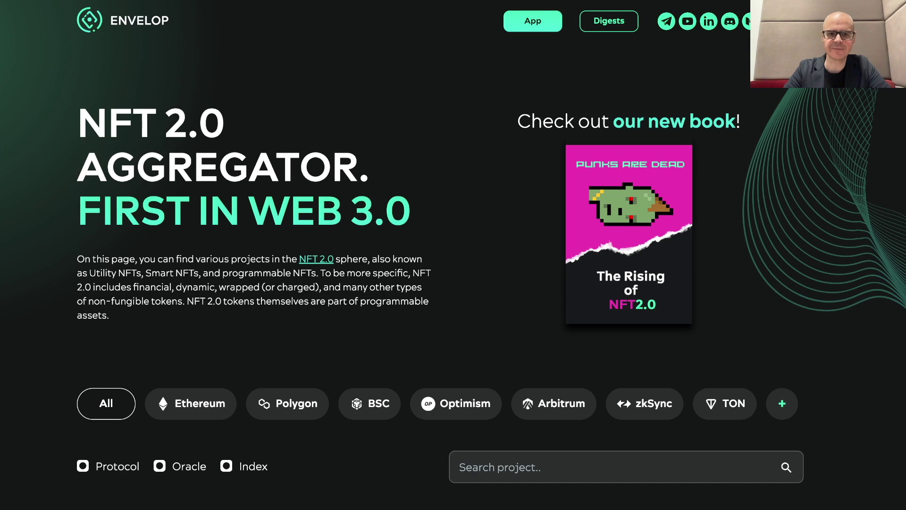
Step: Highlight the intro heading and the 'Utility, Smart and programmable NFTs' phrase on the aggregator page
scroll(453, 255, down, 2)
scroll(453, 255, down, 3)
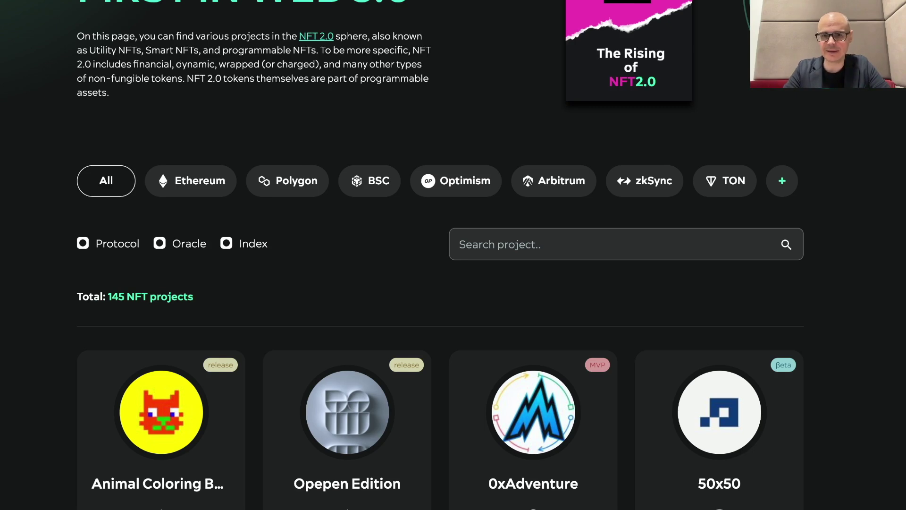
scroll(452, 255, up, 1)
click(613, 274)
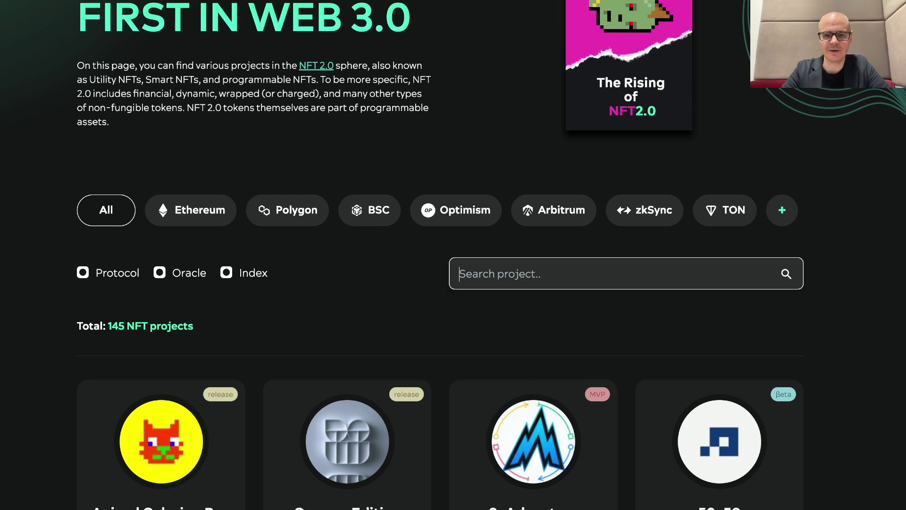
scroll(454, 255, up, 3)
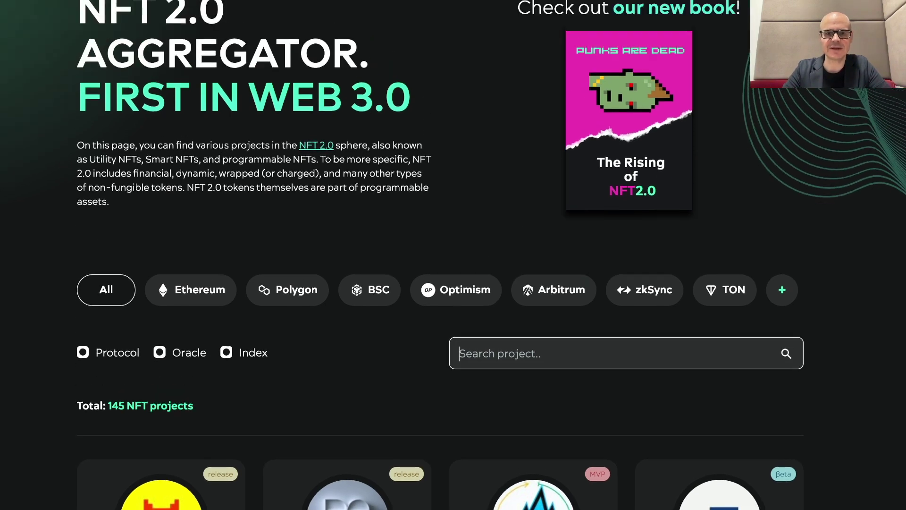
drag(191, 139, 174, 187)
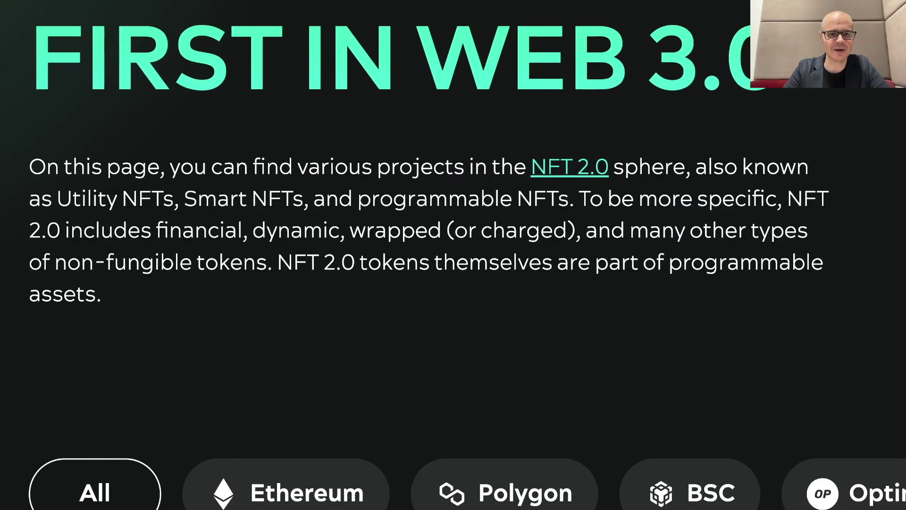
drag(56, 199, 579, 199)
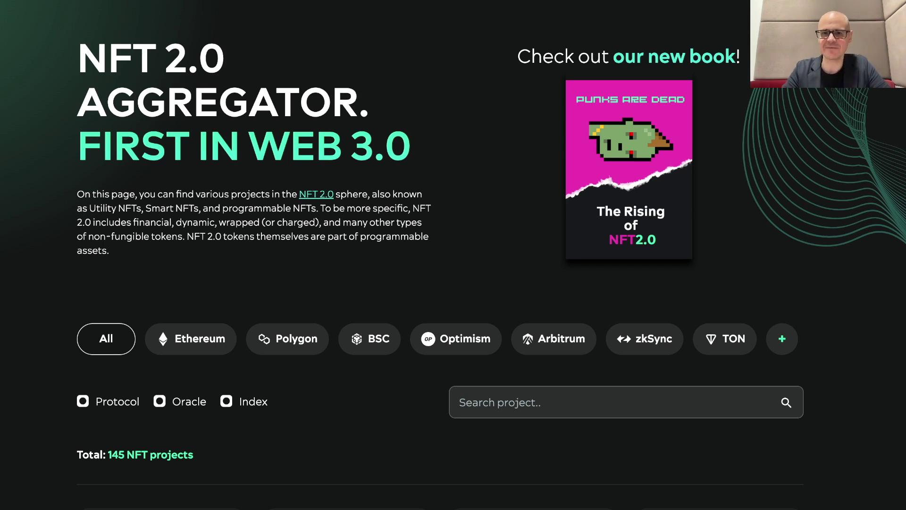
Step: Search 'was' and view the Wasabi project's details and documentation, then close them
scroll(453, 255, down, 1)
scroll(453, 274, down, 1)
scroll(452, 274, down, 1)
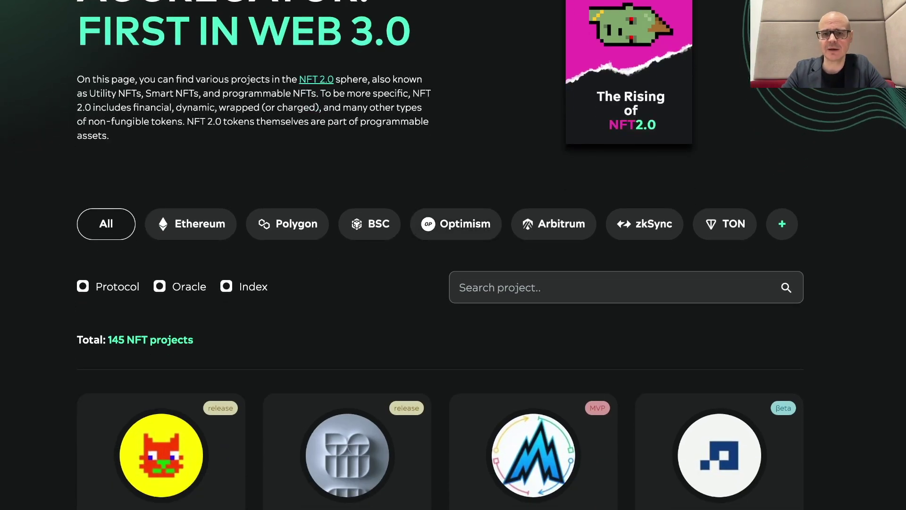
scroll(453, 254, down, 1)
scroll(454, 255, down, 1)
text(was)
scroll(453, 255, down, 4)
click(347, 236)
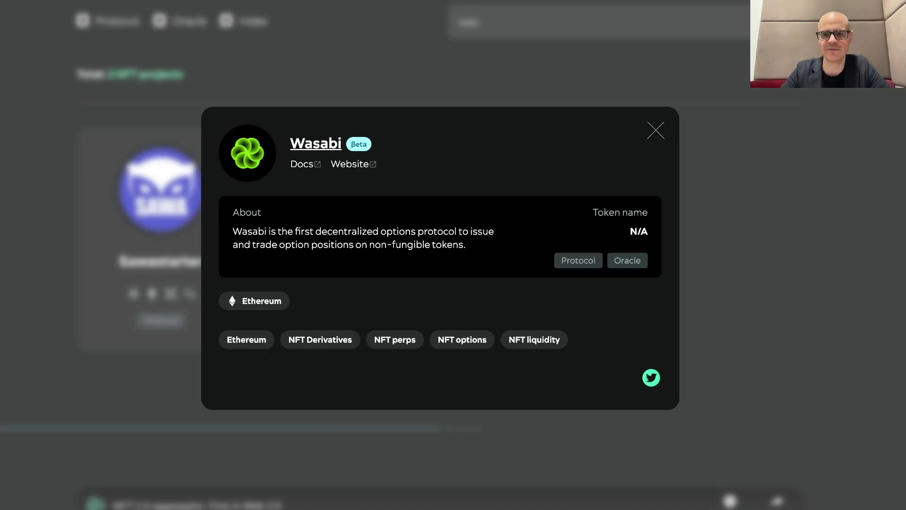
key(Escape)
Step: Replace the search term with 'dou' to list only Double and Doubler
key(BackSpace)
key(BackSpace)
key(BackSpace)
text(d)
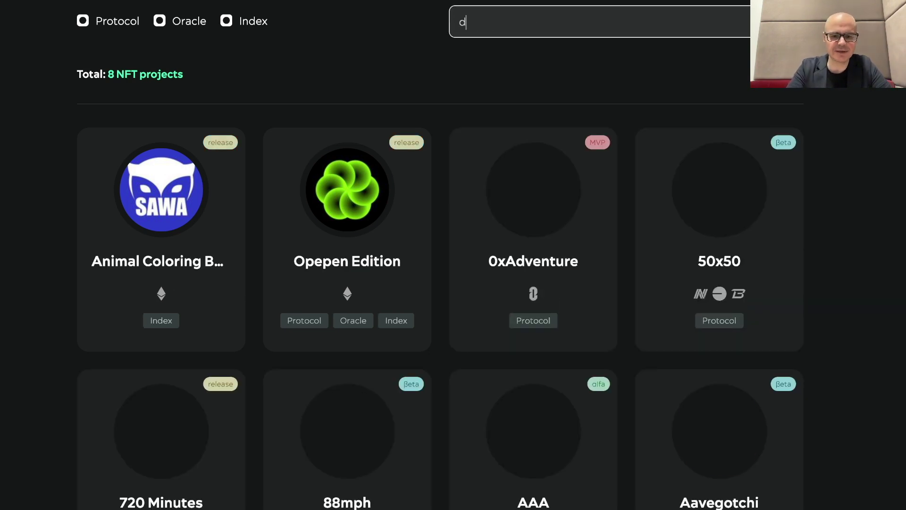
text(ou)
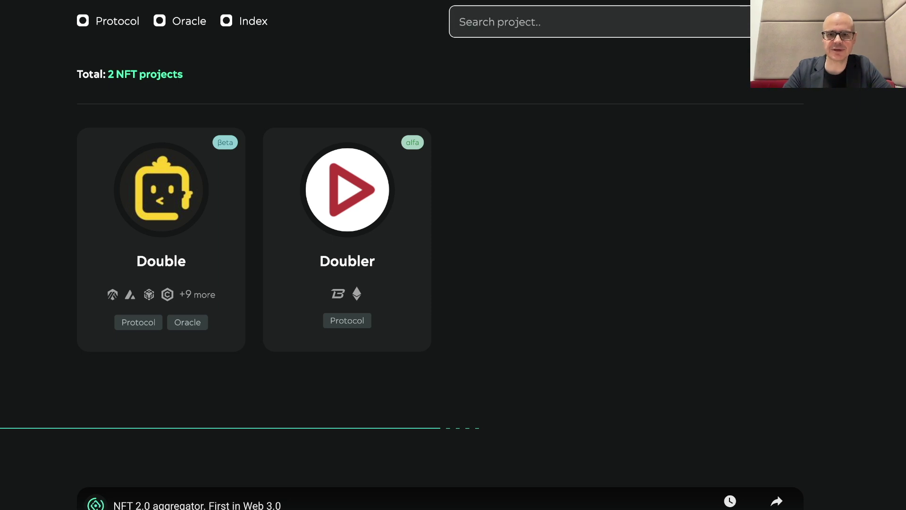
Step: Search 'nft va' and open the NFT Valuations project details and website
text(nft va)
click(161, 212)
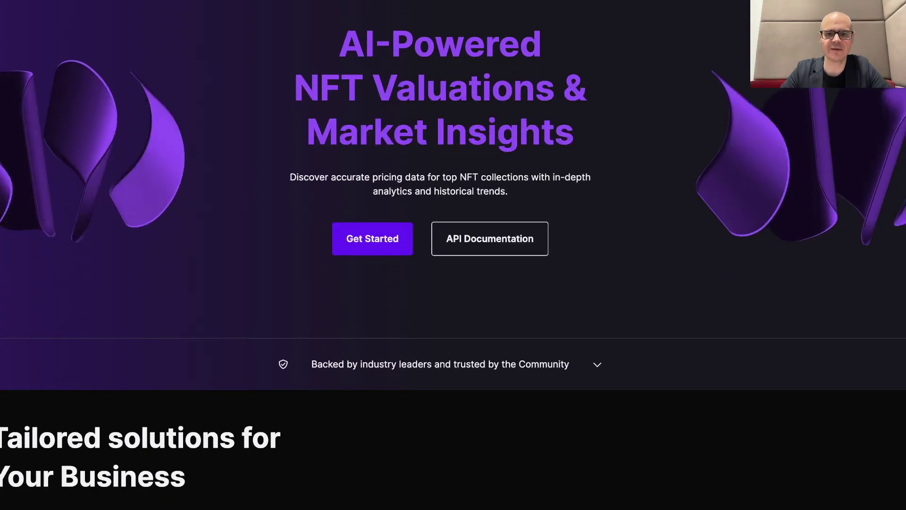
Step: Scroll the NFT Valuations homepage to Latest Insights & Updates, then close its details
scroll(453, 255, down, 10)
scroll(452, 254, down, 4)
scroll(453, 255, down, 5)
scroll(453, 254, down, 4)
scroll(453, 255, down, 5)
scroll(454, 255, down, 5)
scroll(453, 255, down, 5)
scroll(453, 255, down, 5)
scroll(452, 255, down, 5)
scroll(453, 254, down, 5)
scroll(453, 255, down, 5)
scroll(453, 255, down, 5)
scroll(453, 254, down, 5)
scroll(453, 255, down, 3)
scroll(453, 255, down, 5)
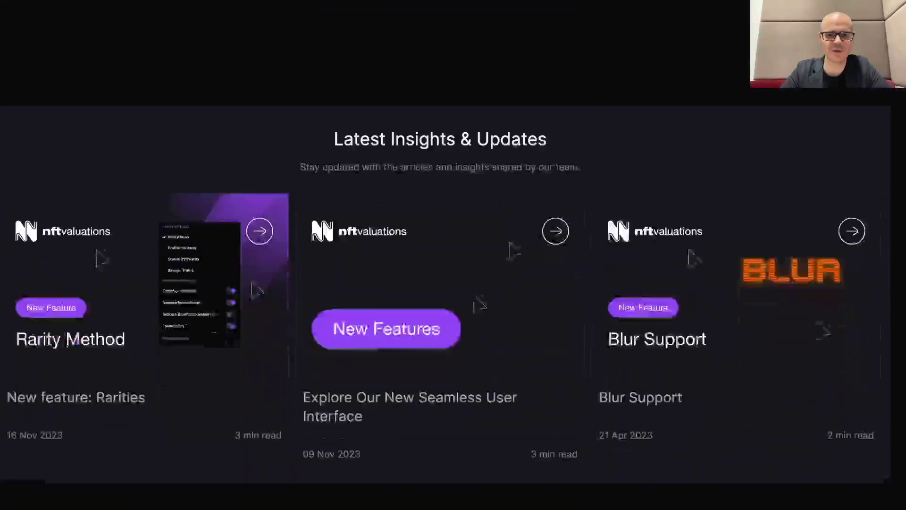
scroll(453, 256, down, 5)
scroll(453, 255, down, 5)
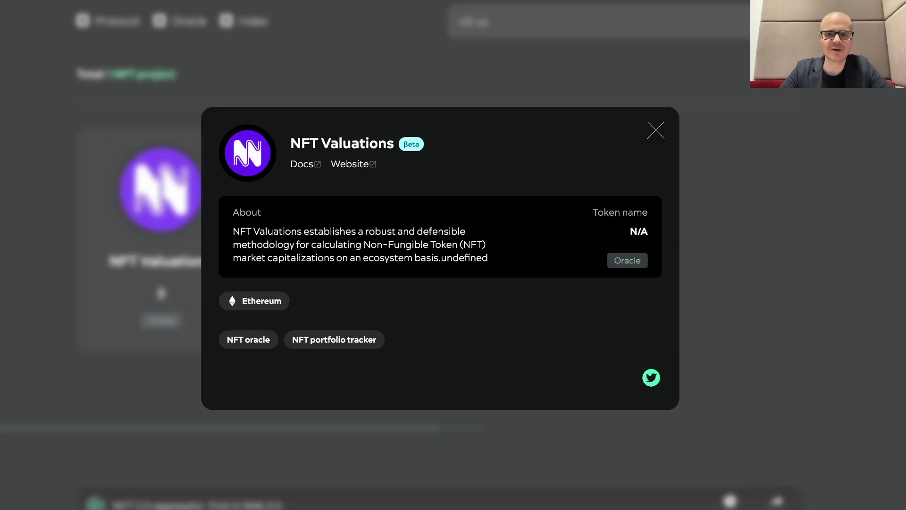
key(Escape)
Step: Search 'metaqu', view MetaQuants' details and website team page, then clear the search
key(BackSpace)
key(BackSpace)
key(BackSpace)
key(BackSpace)
key(BackSpace)
key(BackSpace)
text(metaqu)
click(161, 212)
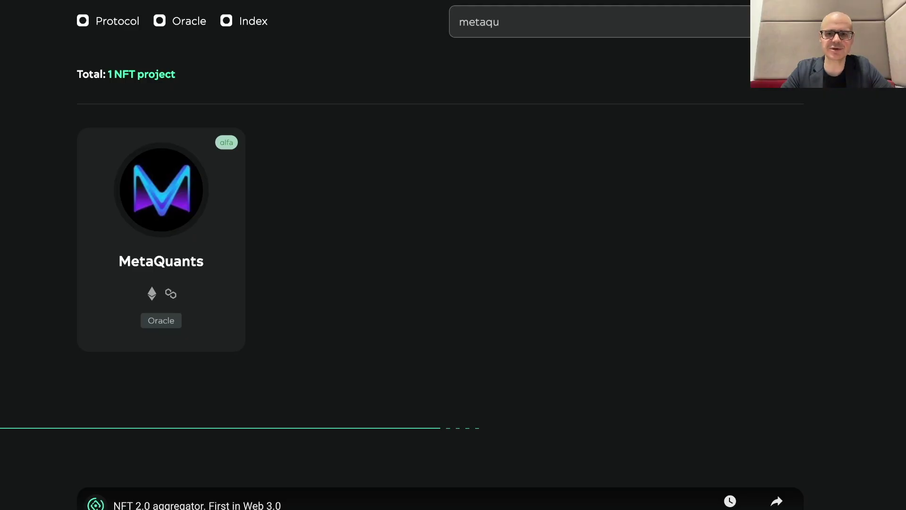
key(BackSpace)
key(BackSpace)
key(BackSpace)
key(BackSpace)
key(BackSpace)
Step: Search 'wate' to bring up the Waterfall project and its details
text(wate)
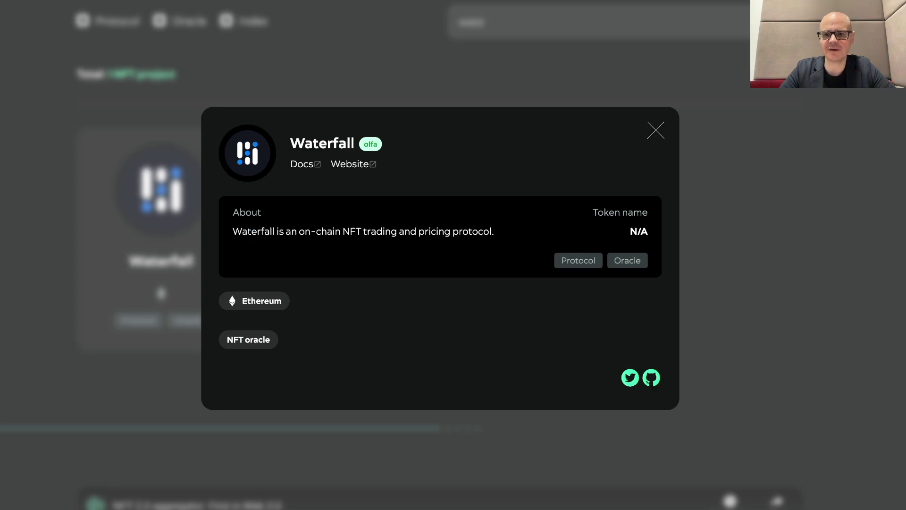
Step: Close the Waterfall details and expand the additional blockchain network filters
key(Escape)
scroll(453, 256, up, 10)
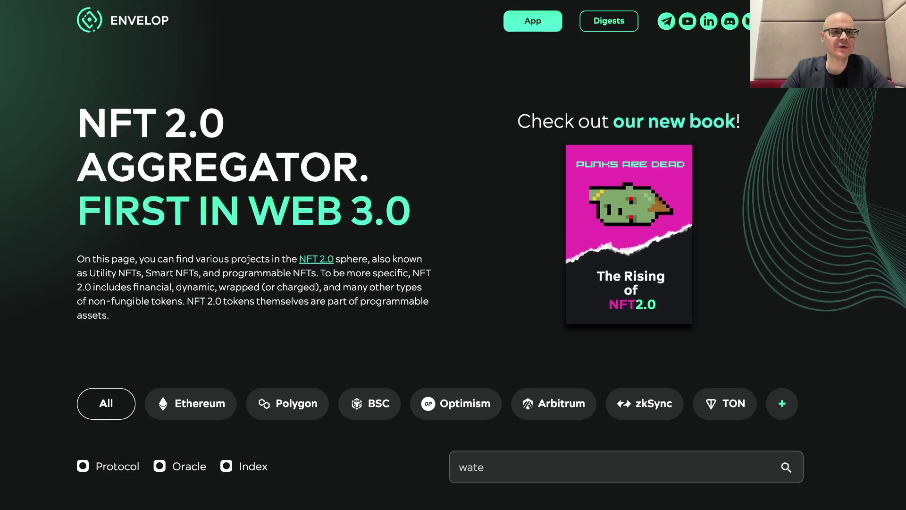
scroll(453, 254, down, 3)
click(783, 255)
scroll(453, 256, down, 8)
scroll(453, 254, up, 3)
scroll(454, 255, up, 1)
scroll(453, 255, down, 3)
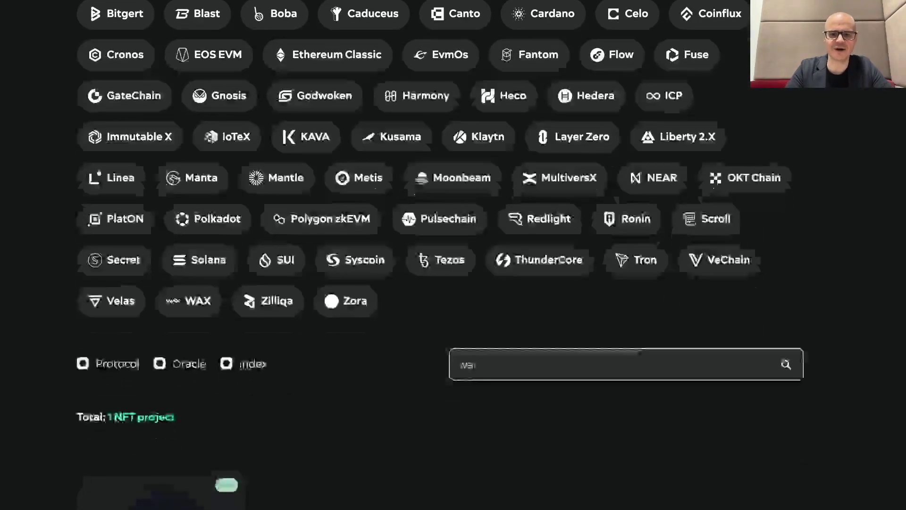
Step: Clear the search, briefly try 'tr', then empty it to list all projects
key(BackSpace)
key(BackSpace)
key(BackSpace)
scroll(453, 255, down, 4)
scroll(453, 254, down, 3)
text(tr)
key(BackSpace)
key(BackSpace)
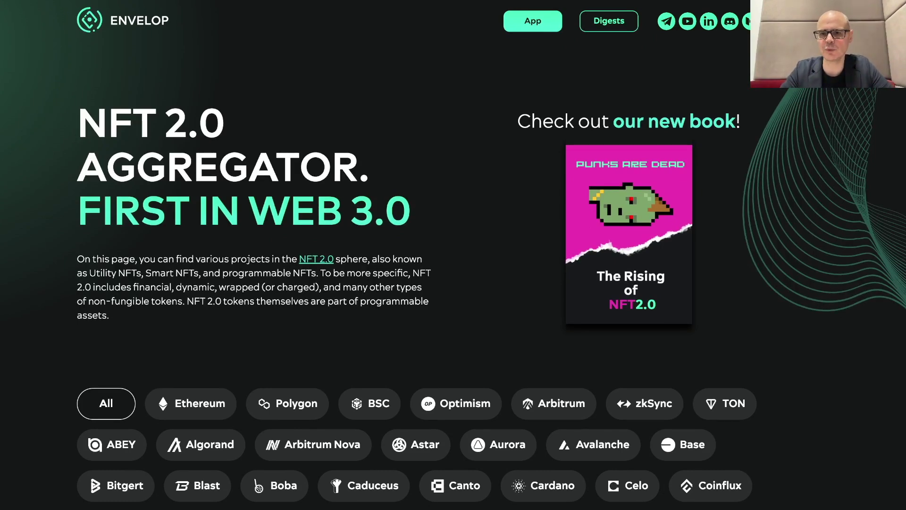
Step: Scroll Envelop's Shorts past the Waterfall-to-Wasabi clips to the next row
scroll(453, 255, down, 3)
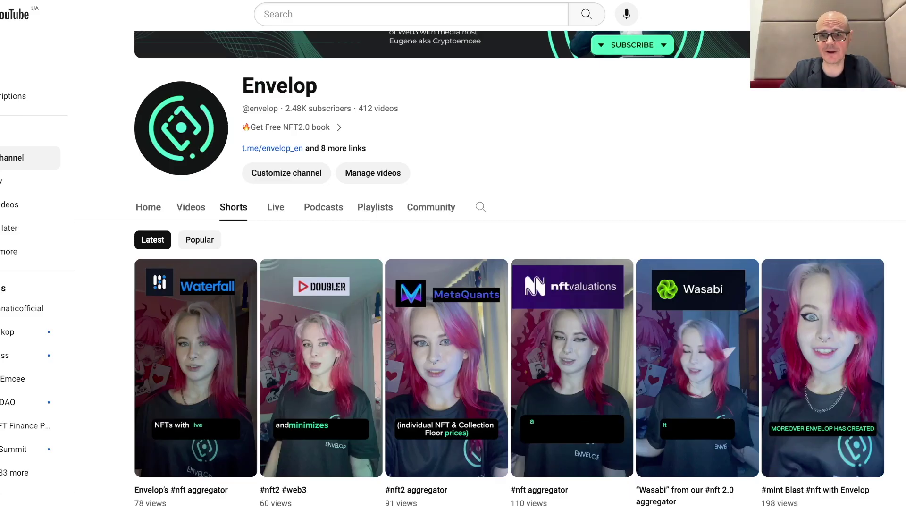
scroll(494, 270, up, 1)
scroll(320, 368, down, 1)
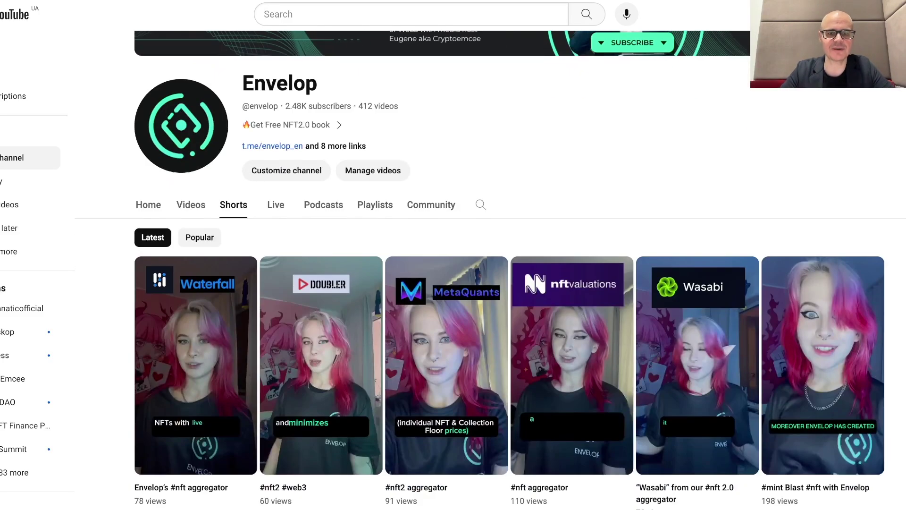
scroll(321, 368, down, 1)
scroll(447, 330, down, 1)
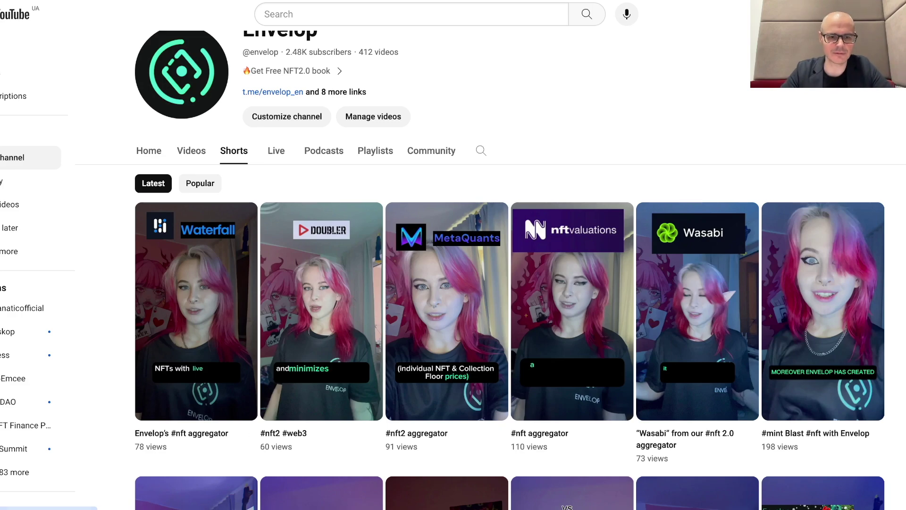